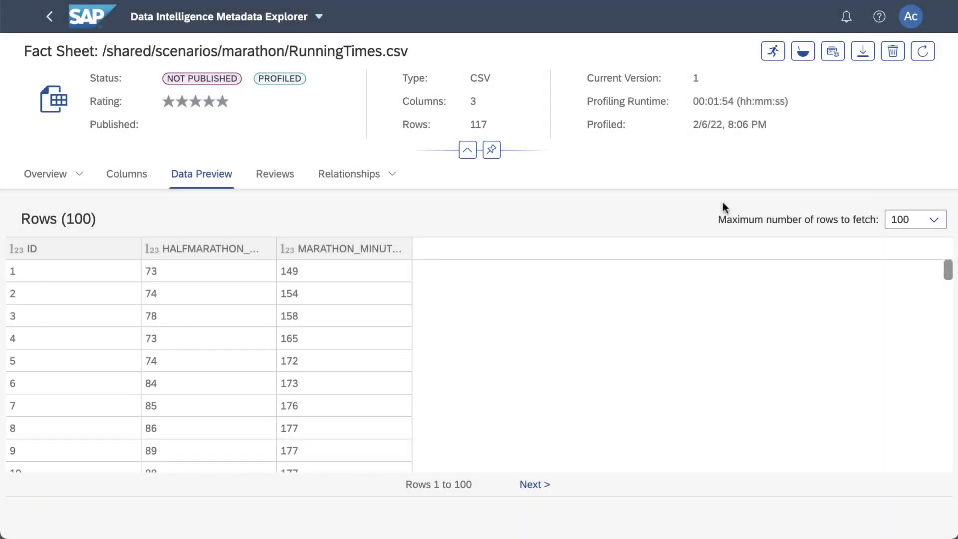
Leave the RunningTimes.csv fact sheet, go to Metadata Explorer Home, then return to the launchpad
click(50, 19)
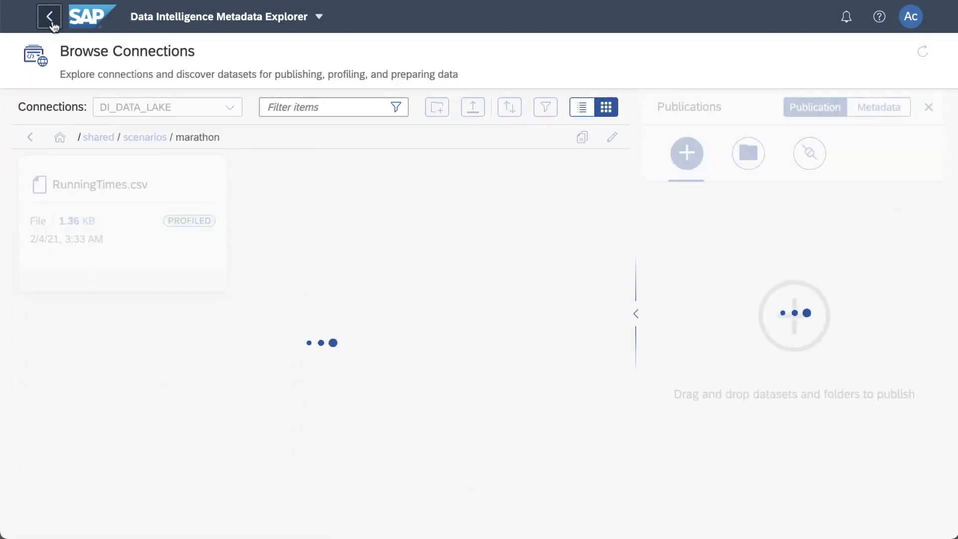
click(201, 25)
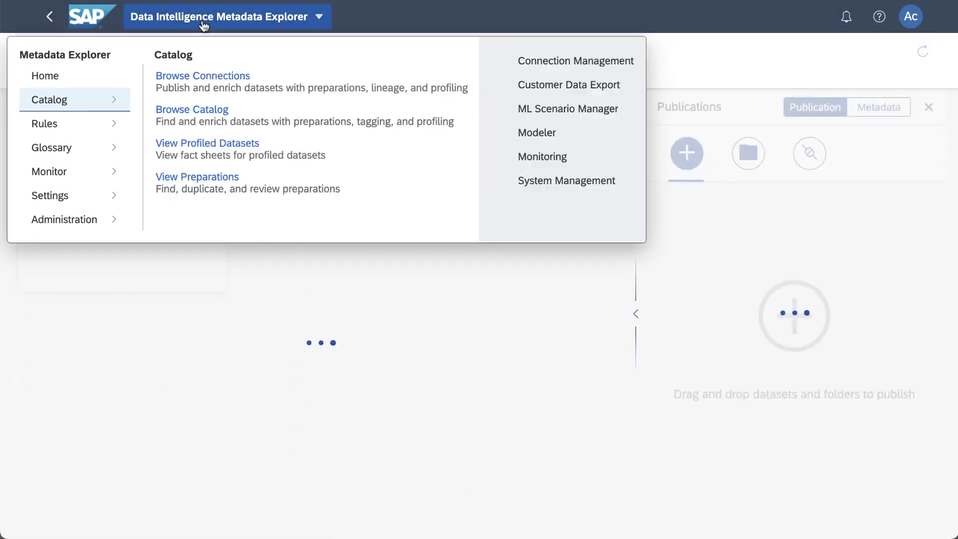
click(53, 79)
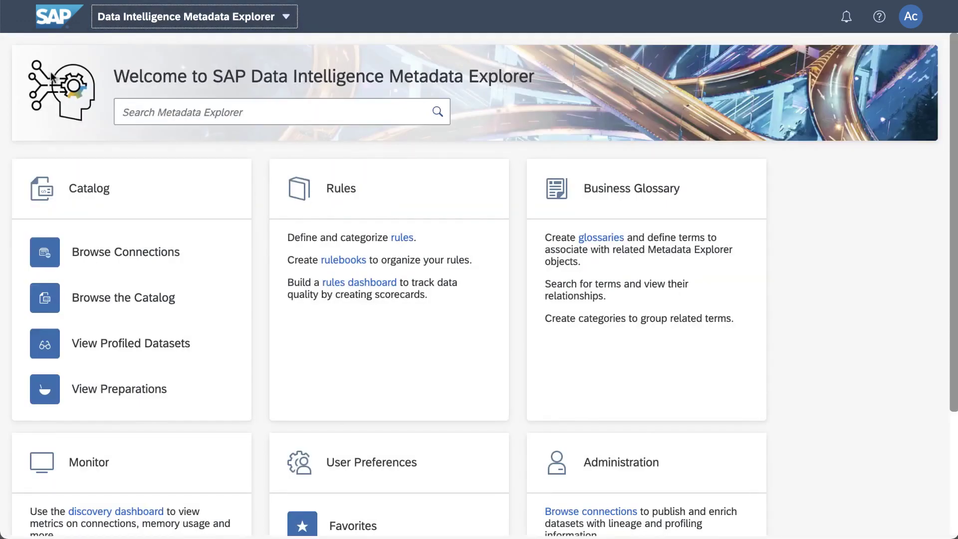
click(61, 19)
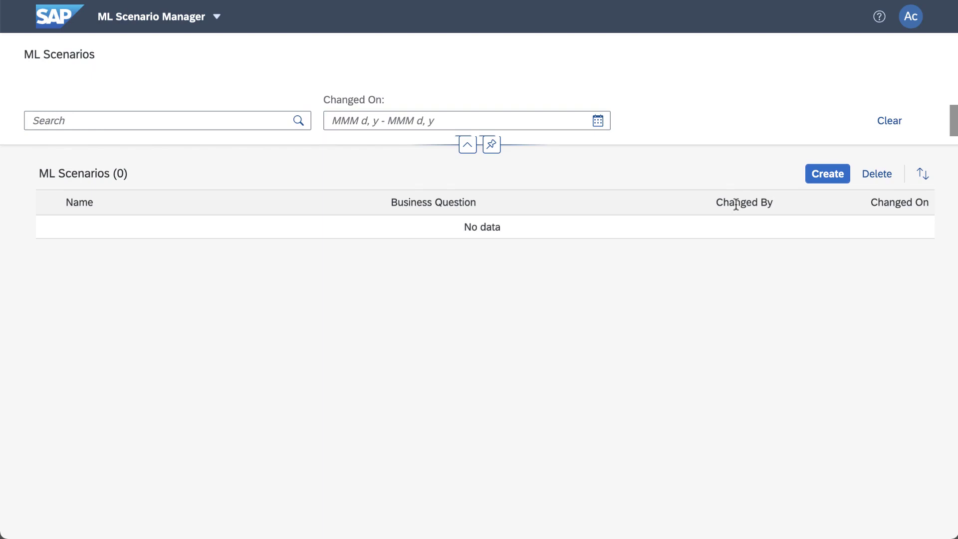
Create ML scenario 'MarathonPrediction___SHA' with business question 'Estimate Marathon Time'
click(829, 174)
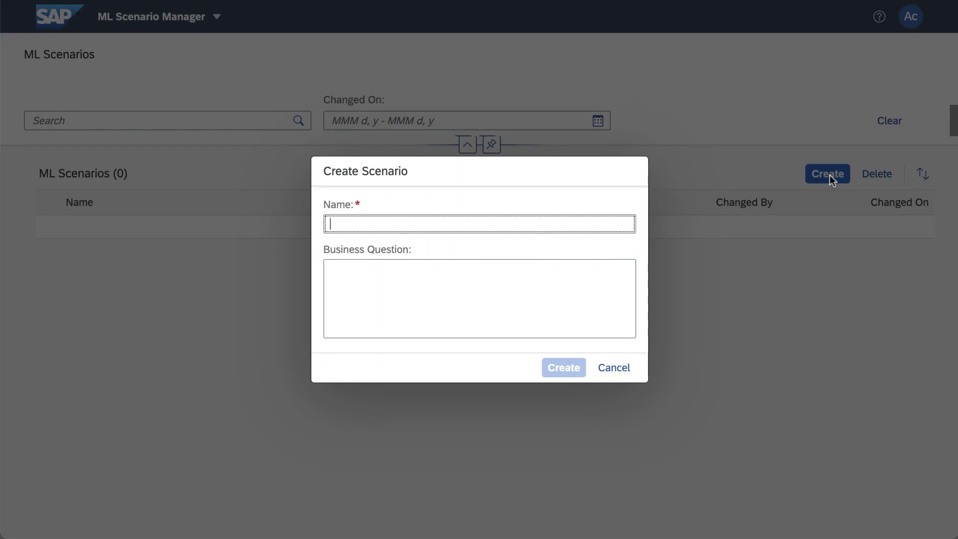
text(MarathonPrediction___)
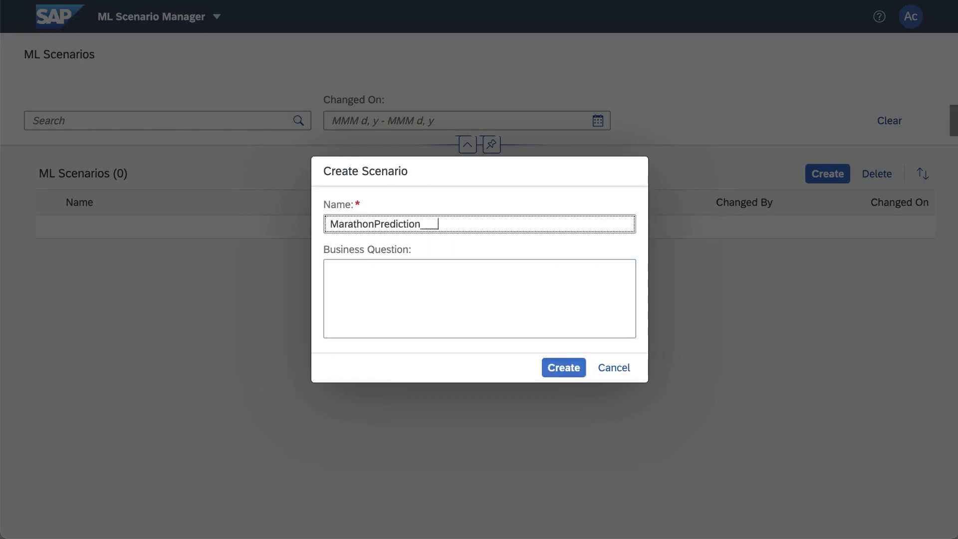
text(SHA)
click(331, 269)
text(Estimate Marathon Time)
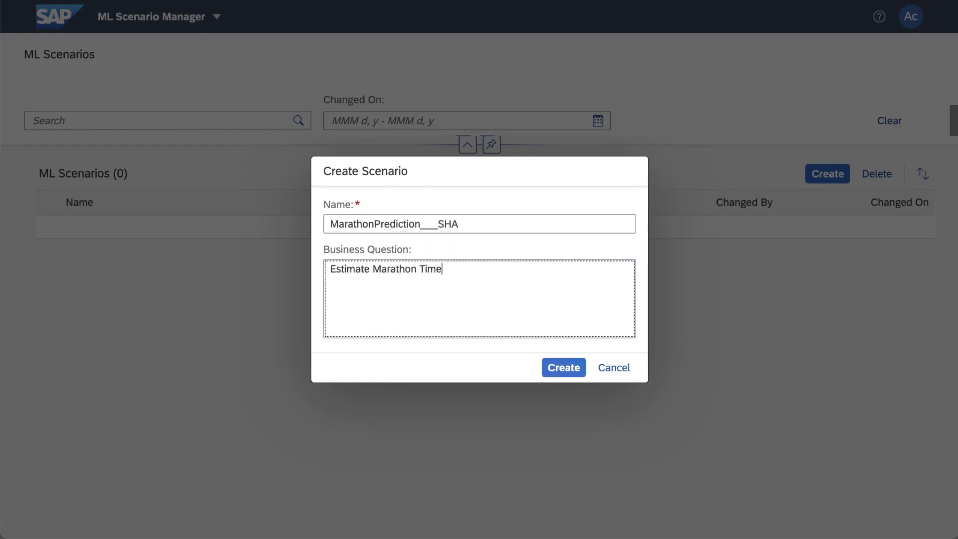
click(563, 367)
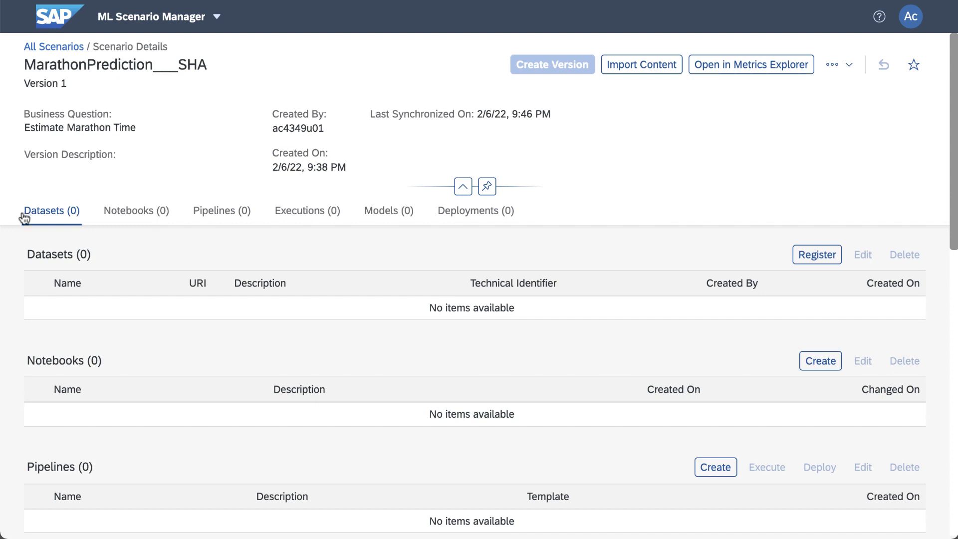
click(134, 212)
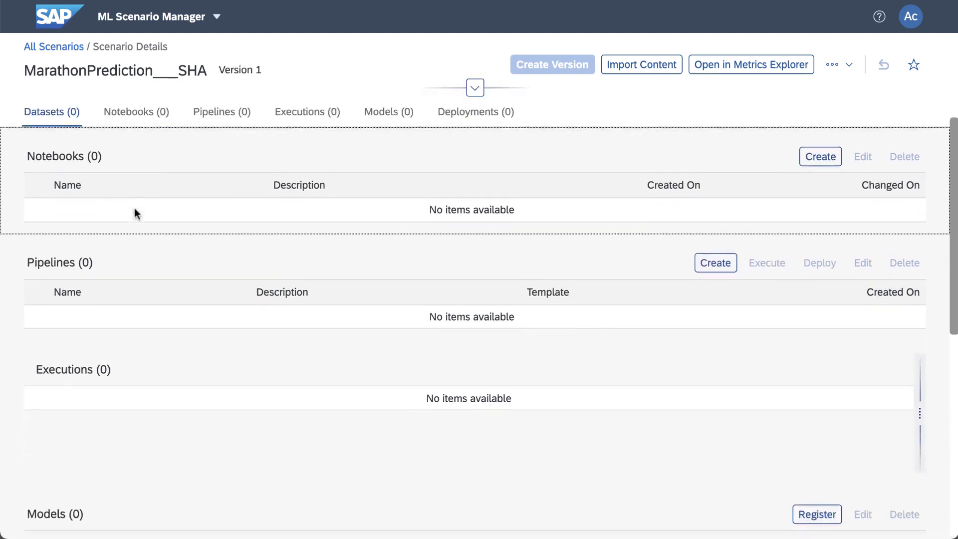
click(226, 116)
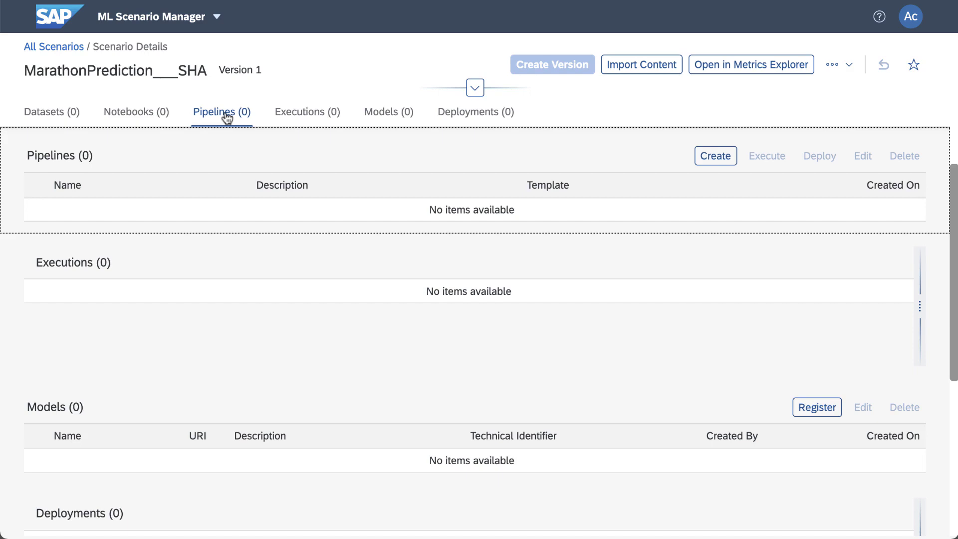
click(317, 114)
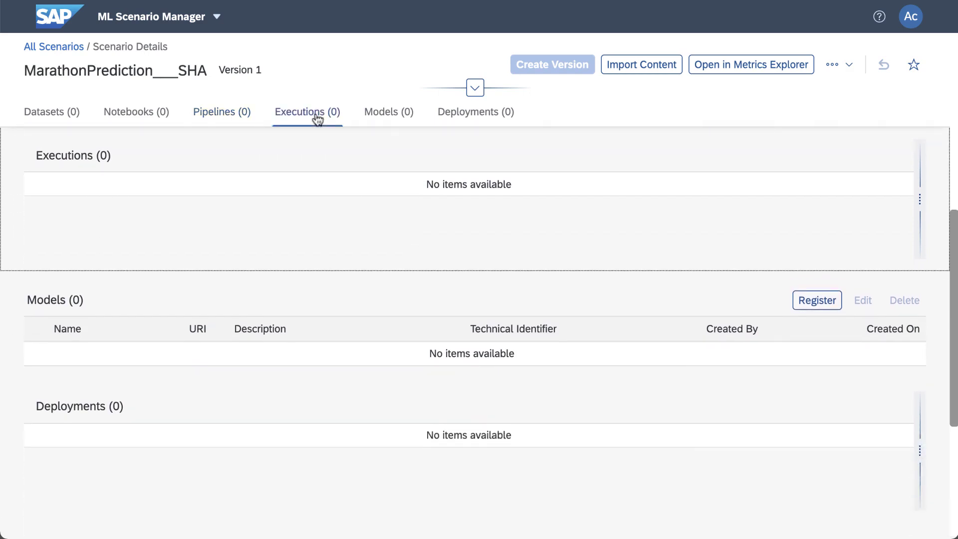
click(401, 119)
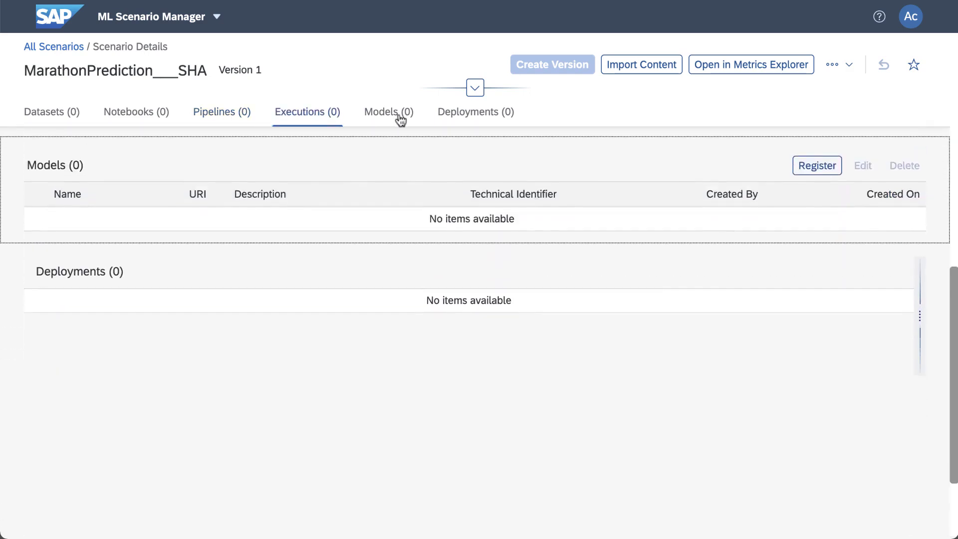
click(472, 112)
scroll(231, 197, up, 10)
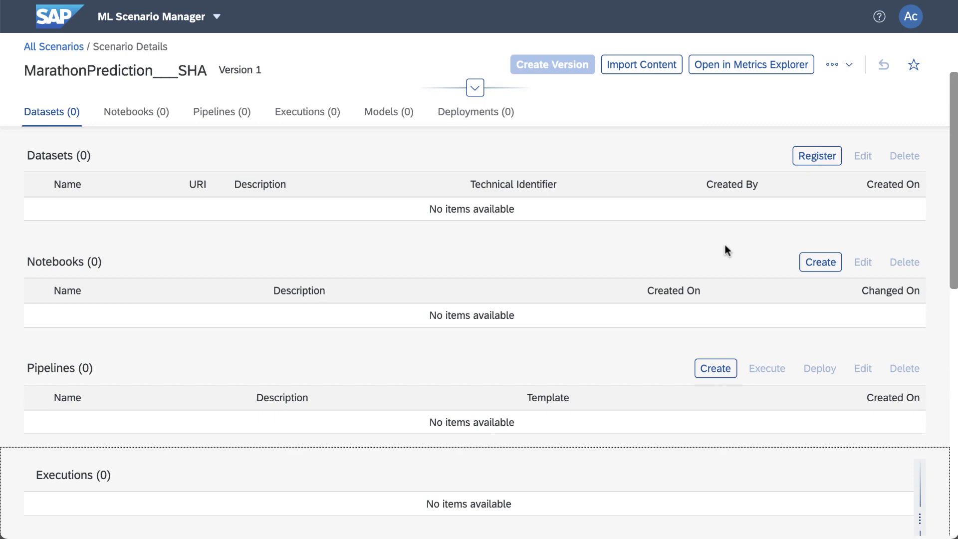
Create a notebook named '00 Notebook Intro' from the scenario's Notebooks section
click(140, 114)
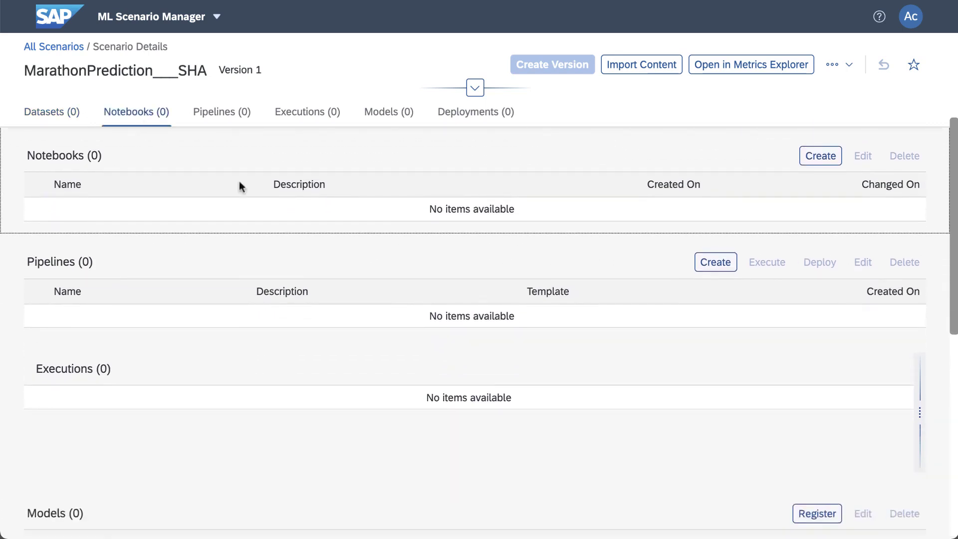
click(816, 156)
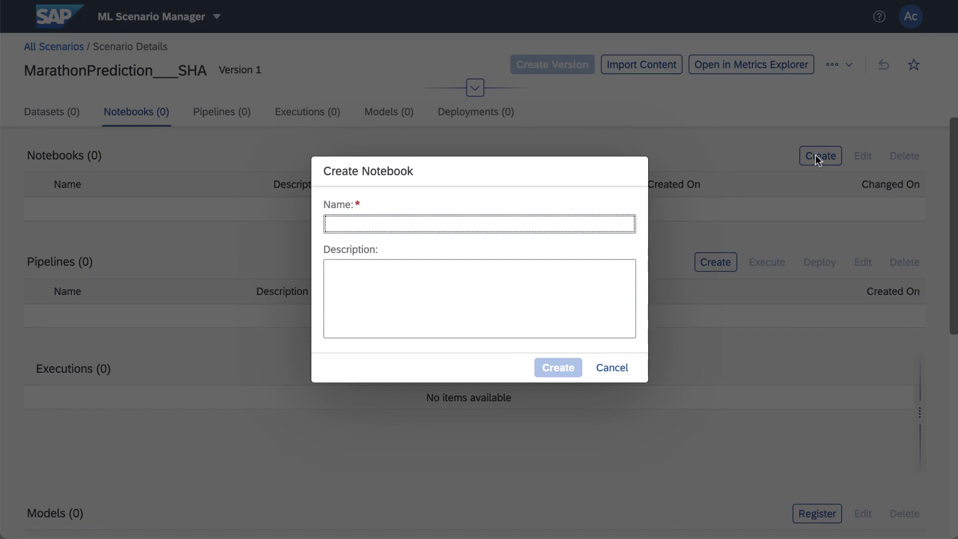
text(00 Notebook Intro)
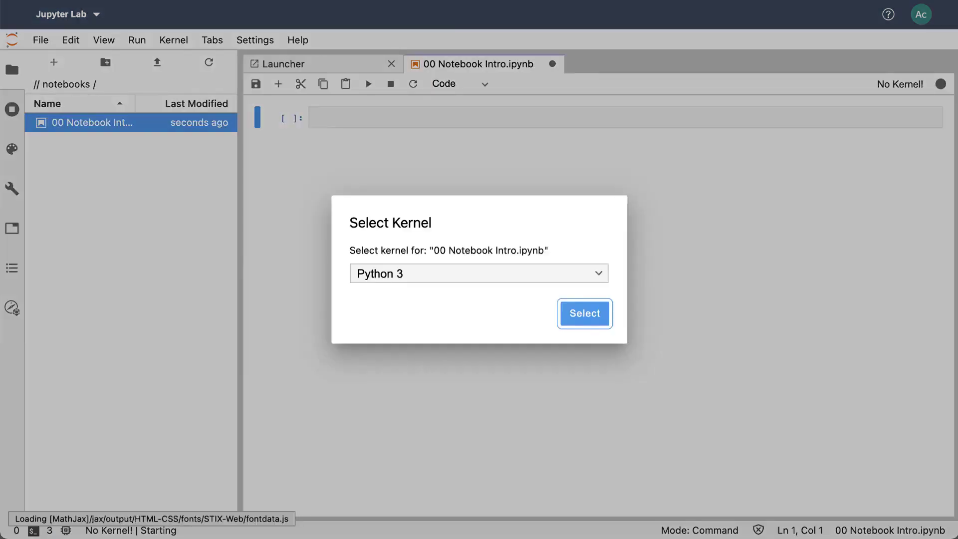
Choose the Python 3 kernel, then run print("Hello world") in the first cell
click(595, 322)
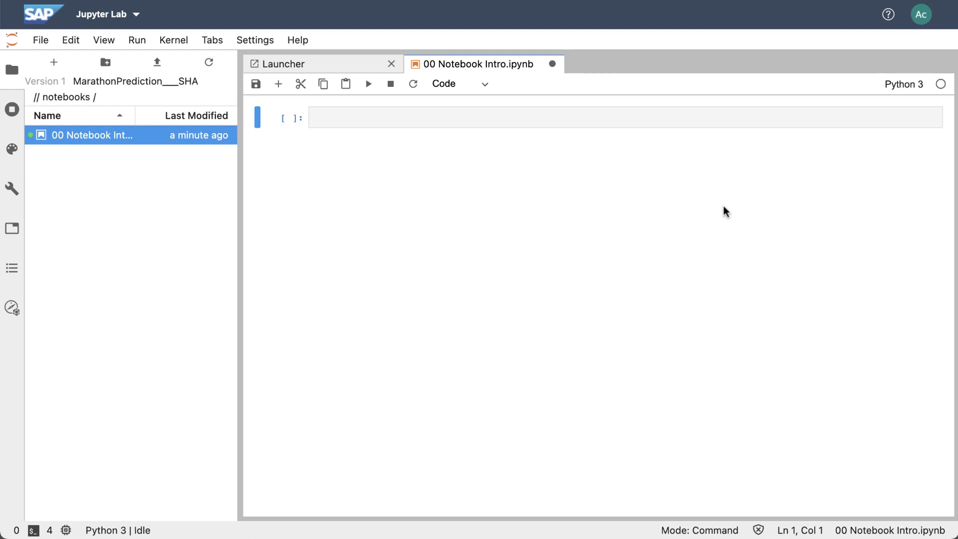
click(424, 118)
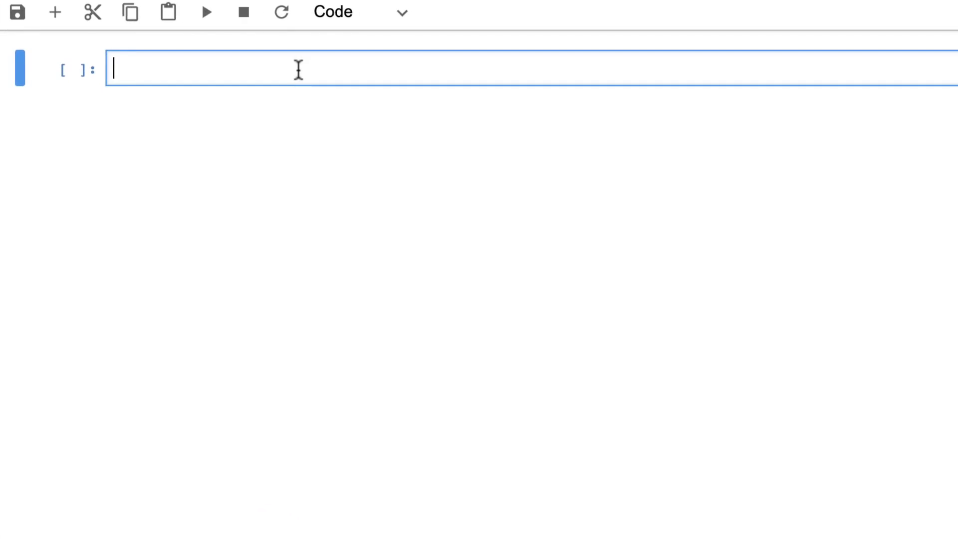
text(print()
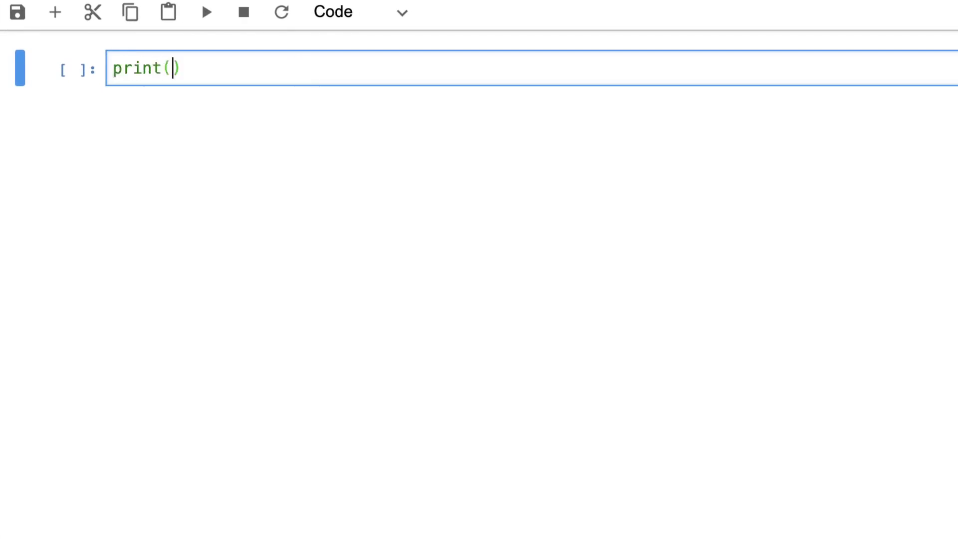
text("")
key(Left)
text(Hello)
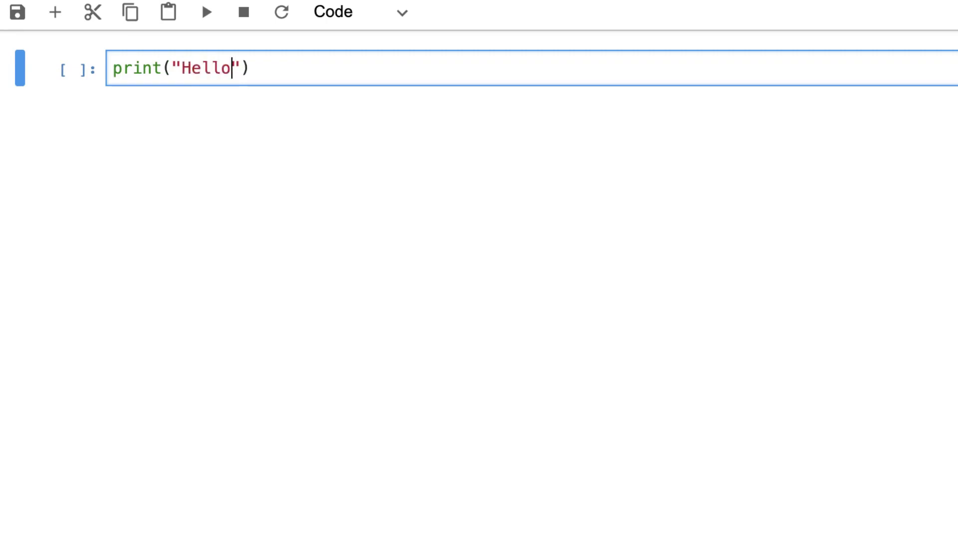
text( world)
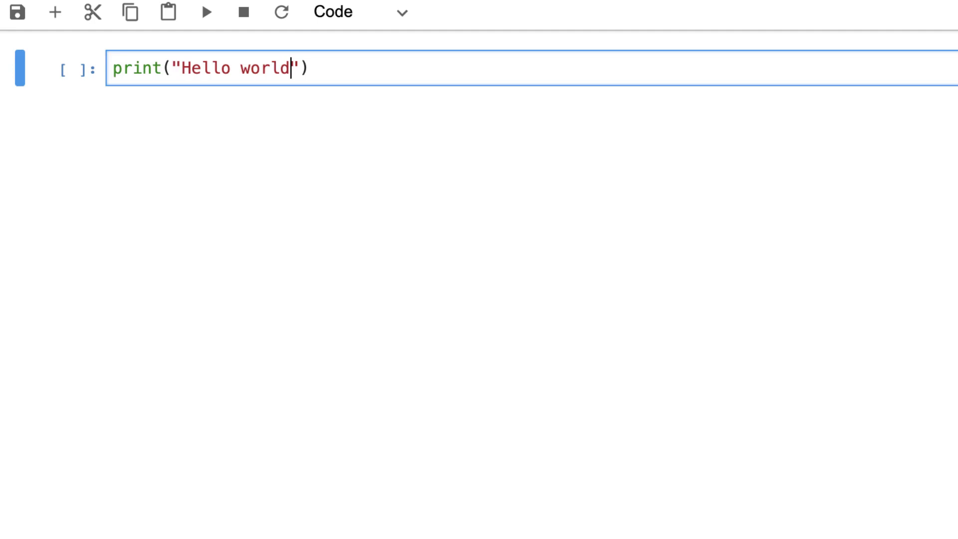
click(207, 12)
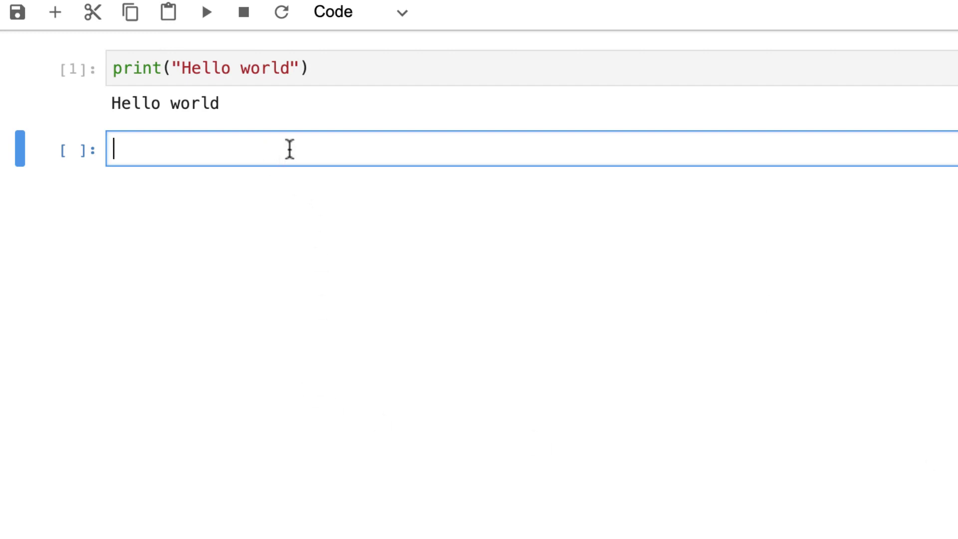
Run a cell setting myVariable = 100
text(myVariable = 100)
key(Return)
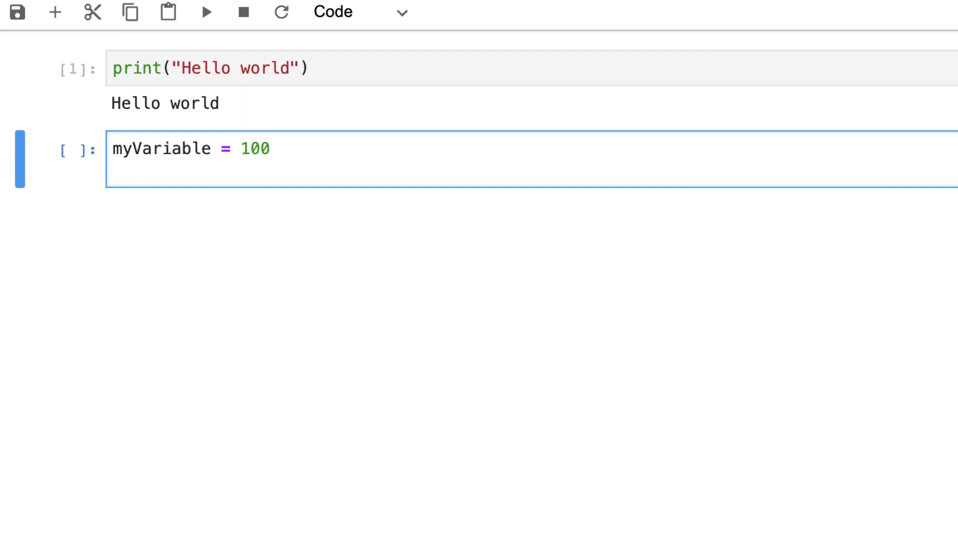
key(BackSpace)
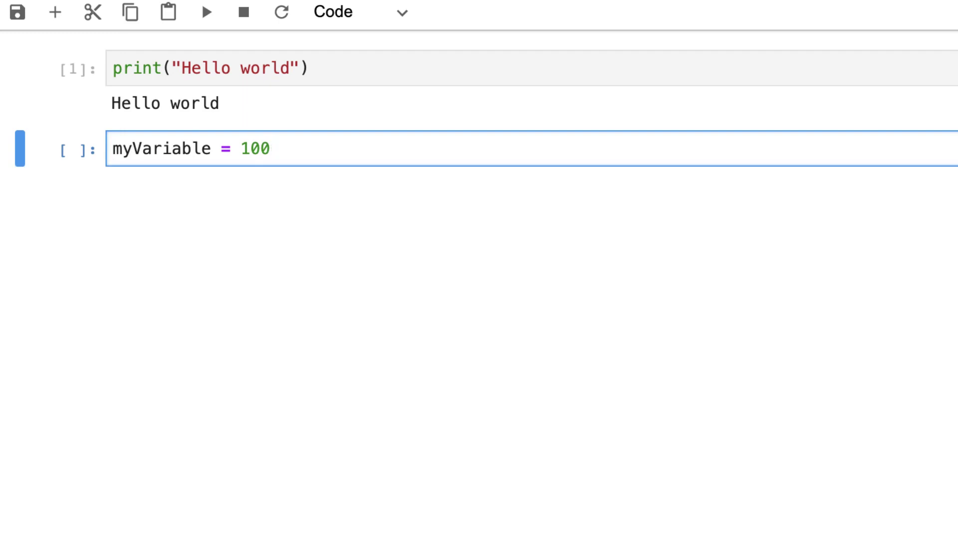
key(shift+Return)
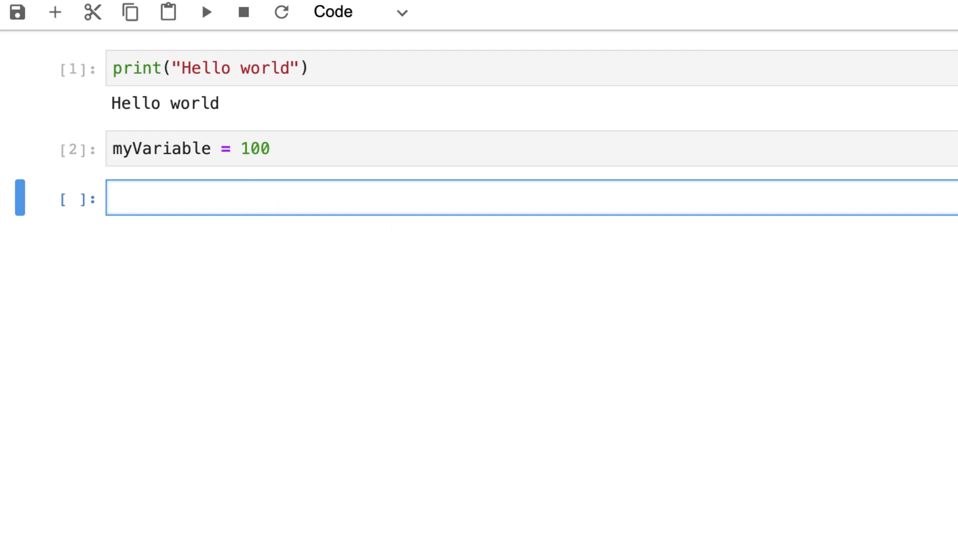
Run a new cell doubling it with myVariable = myVariable * 2
click(317, 195)
text(myVariable)
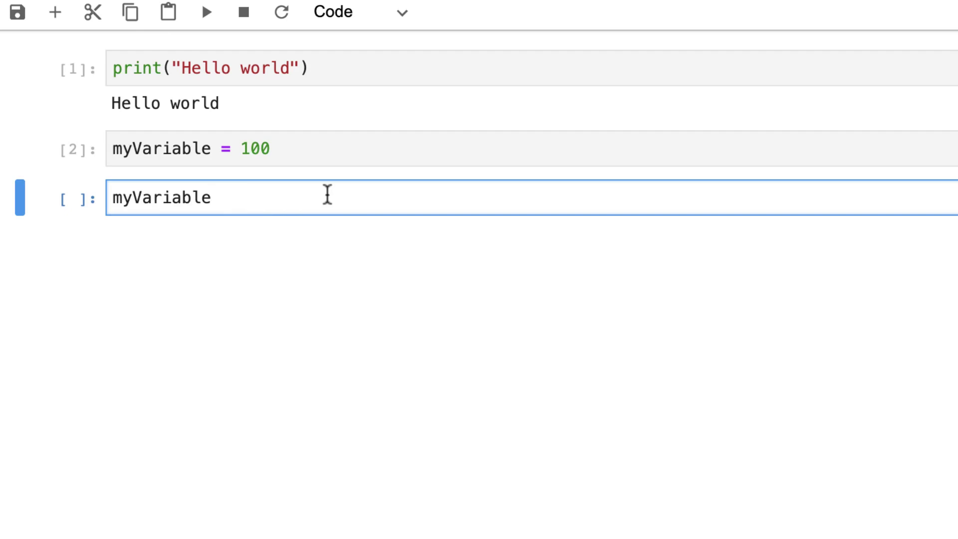
text( = myVariable * 2)
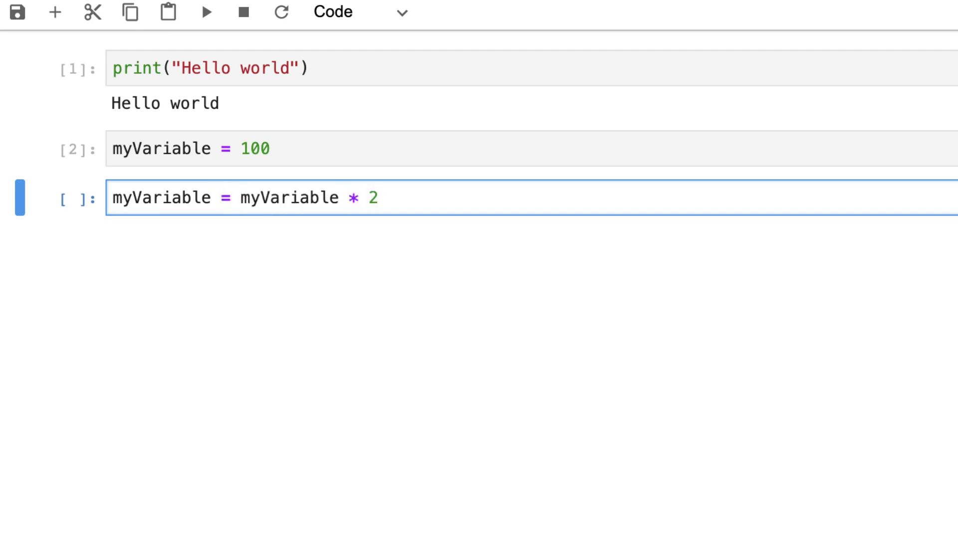
key(shift+Return)
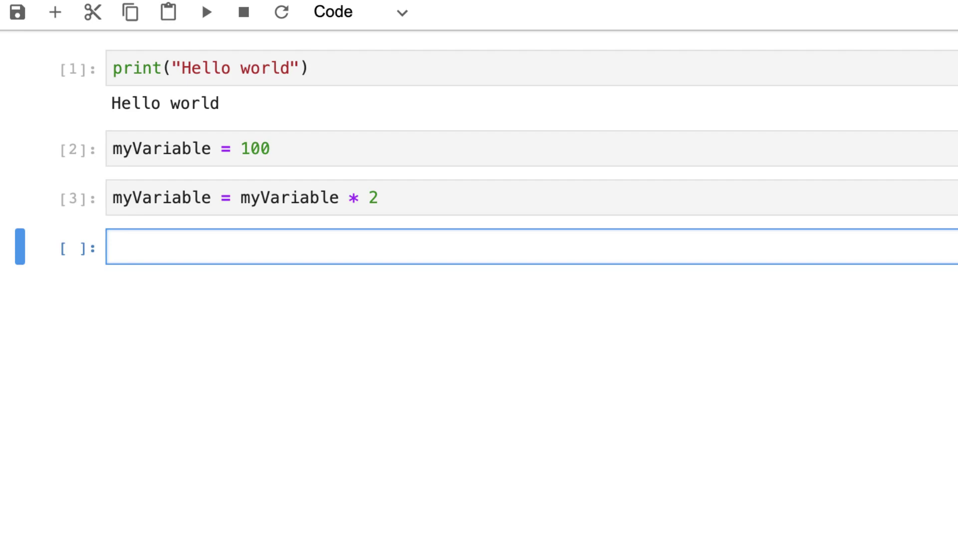
Run print("The current value of myVariable is: " + str(myVariable)) after removing the extra parenthesis
text(print()"The current value of myVariable is: ")
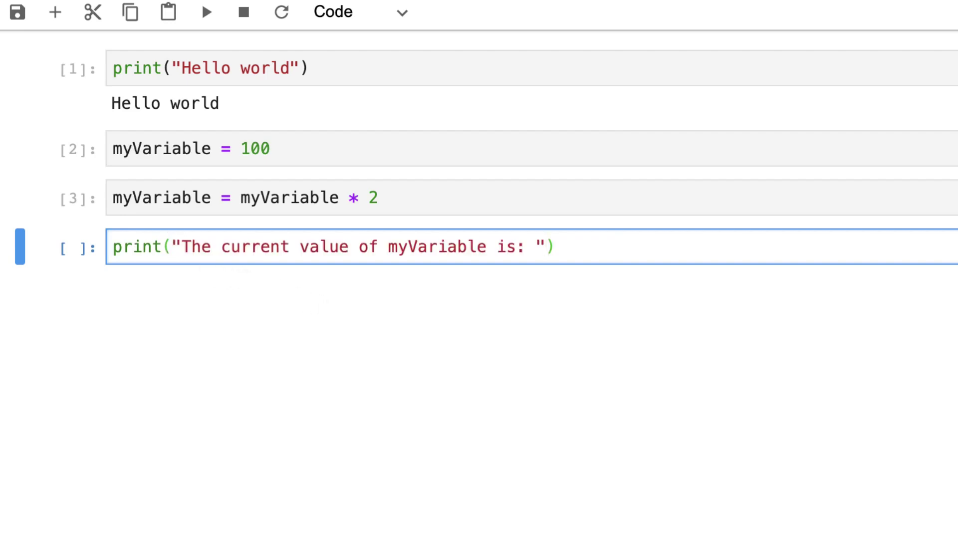
text( + str(myVariable)))
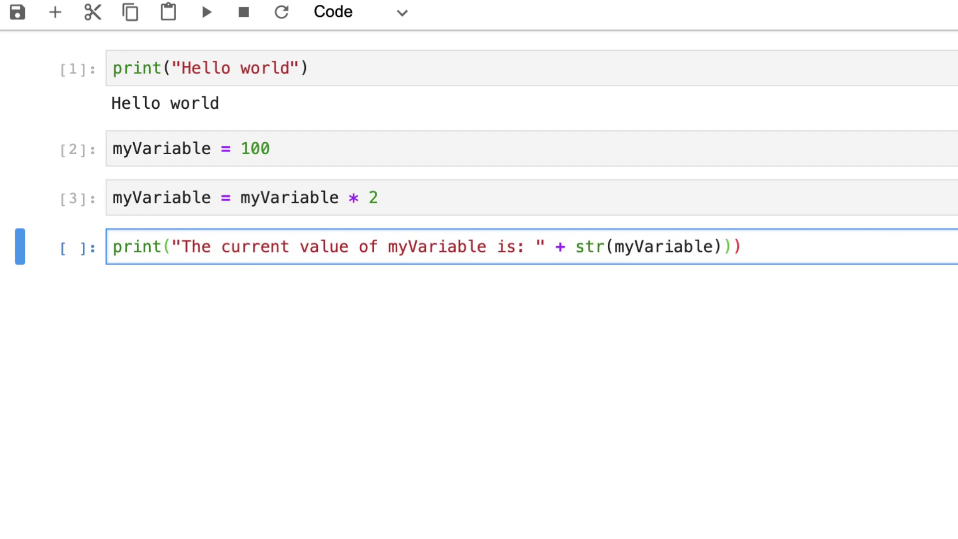
key(BackSpace)
key(shift+Return)
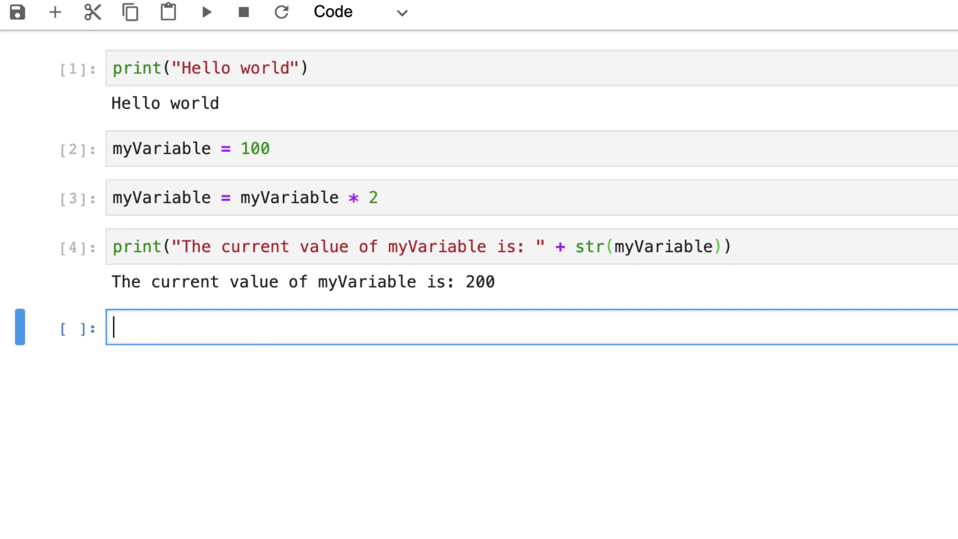
Enter 'Calculating myVariable' in a new cell below the print output
text(Calculating myVariable)
key(shift+Return)
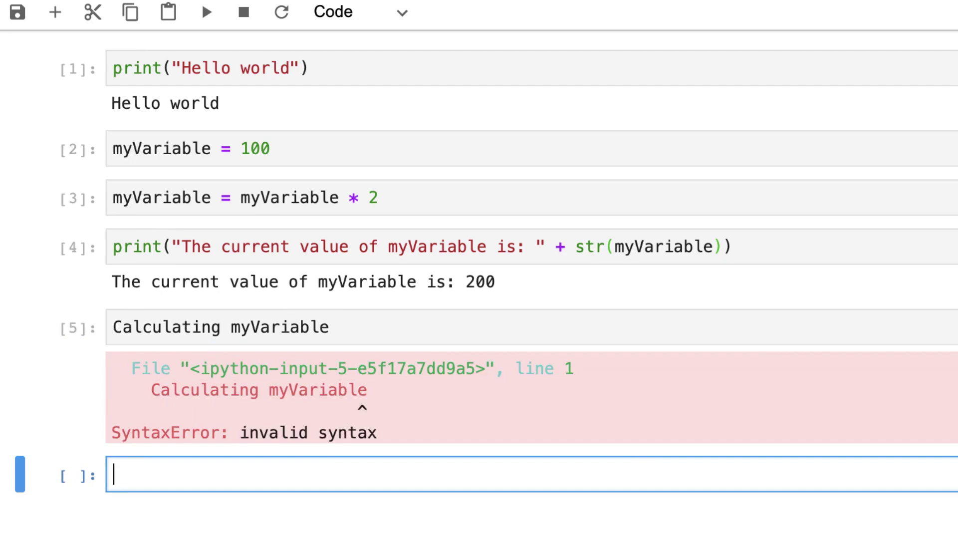
key(Escape)
key(Up)
key(ctrl+Return)
Make the comment a rendered Markdown cell and drag it above cell 2
click(405, 15)
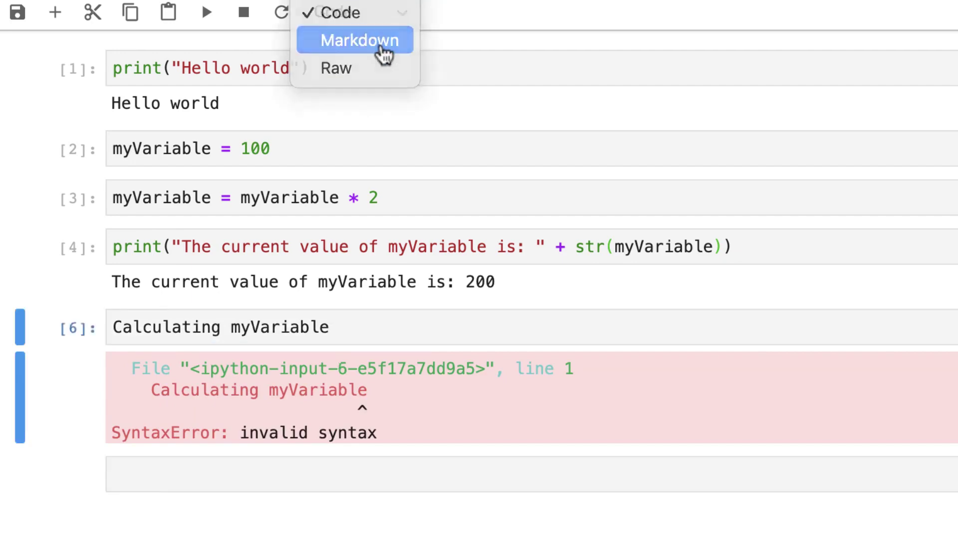
click(380, 46)
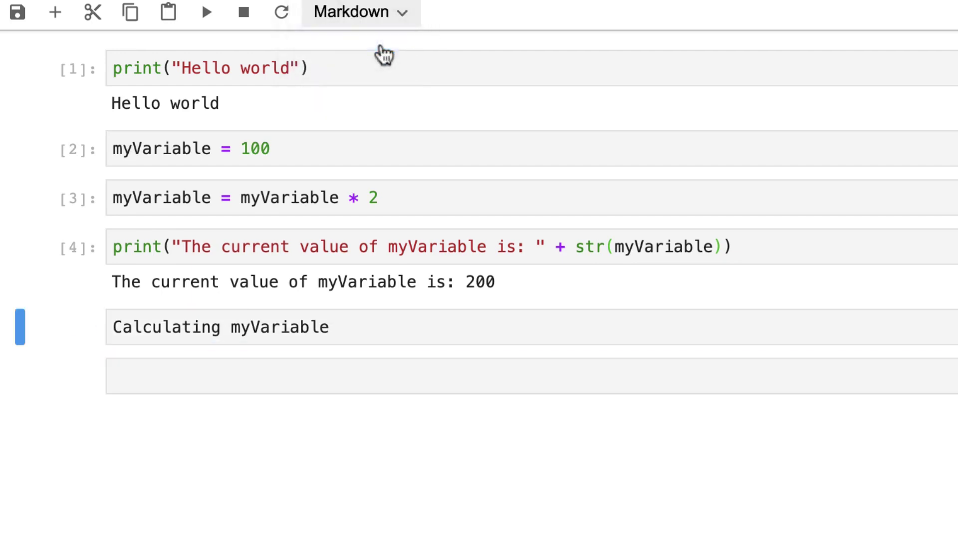
click(360, 325)
key(shift+Return)
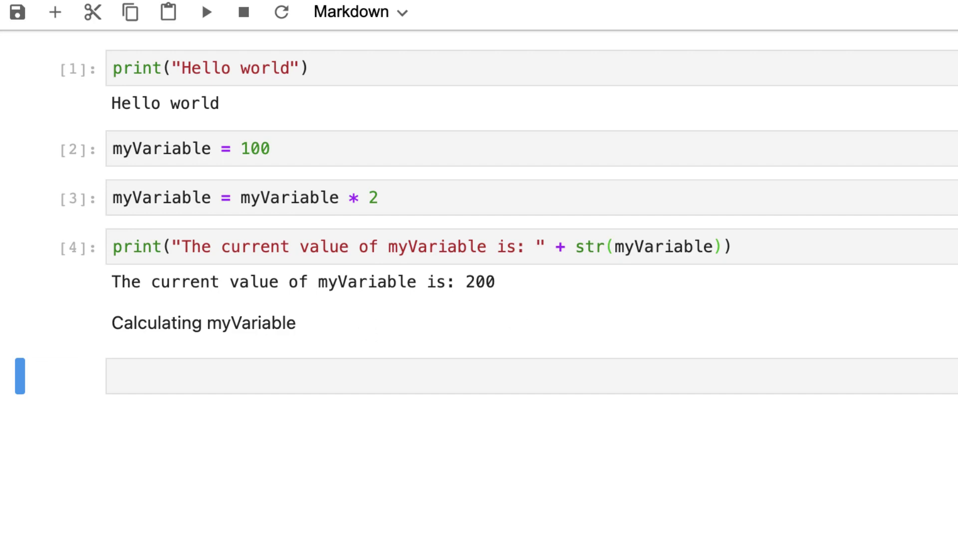
click(58, 322)
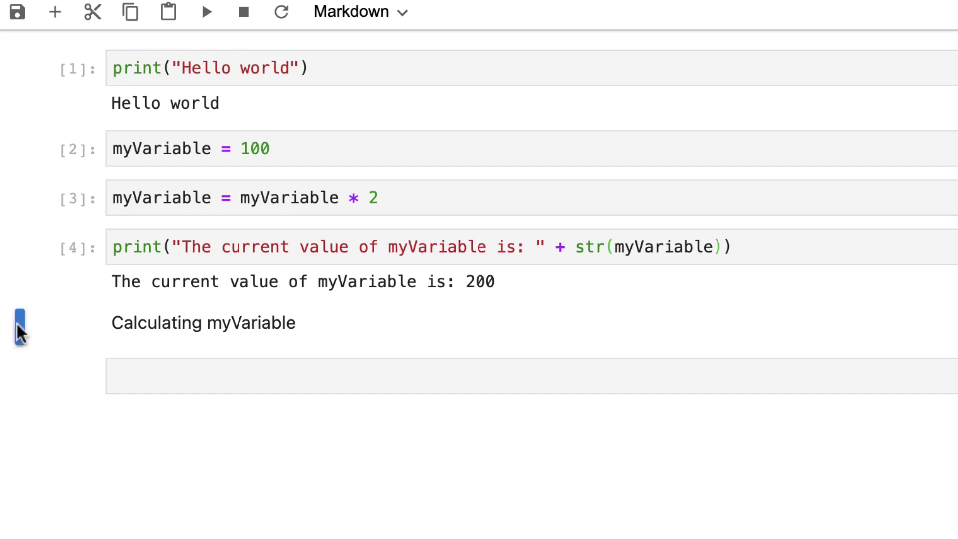
drag(34, 326, 24, 145)
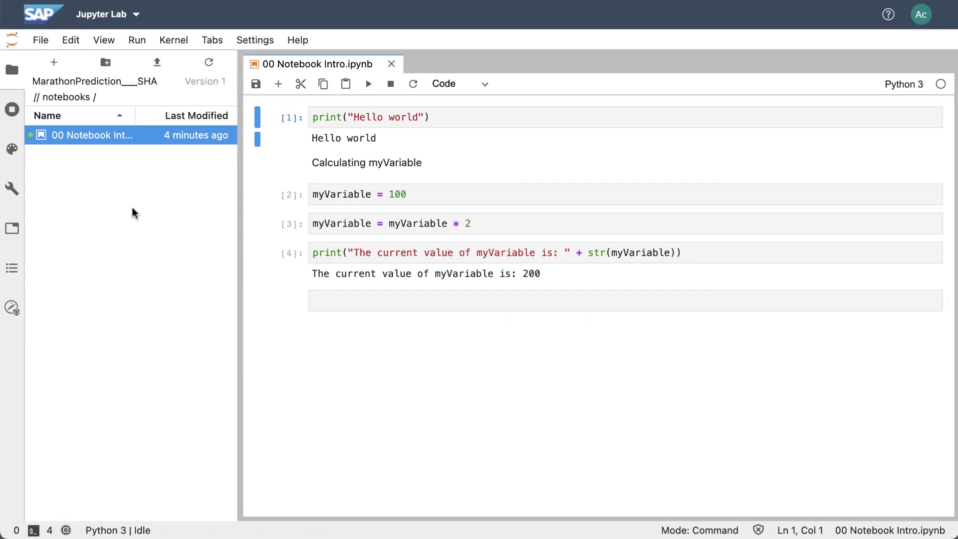
Save the 00 Notebook Intro.ipynb notebook
click(256, 84)
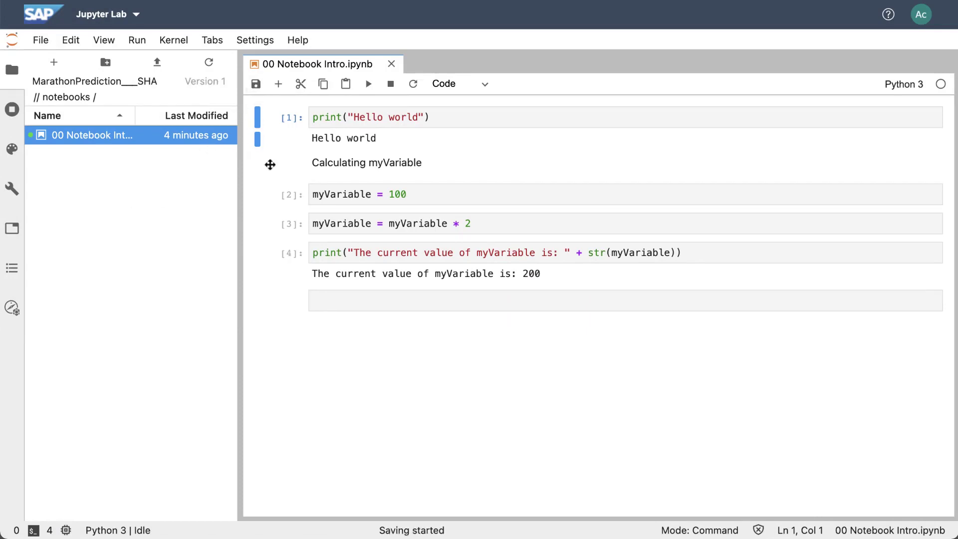